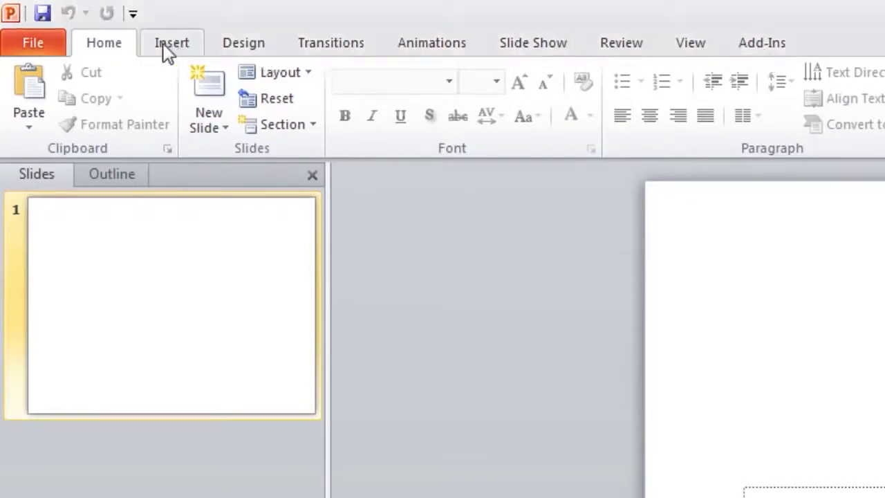
# - Open the ribbon customization settings and create a new custom tab after Insert
pyautogui.click(164, 43)
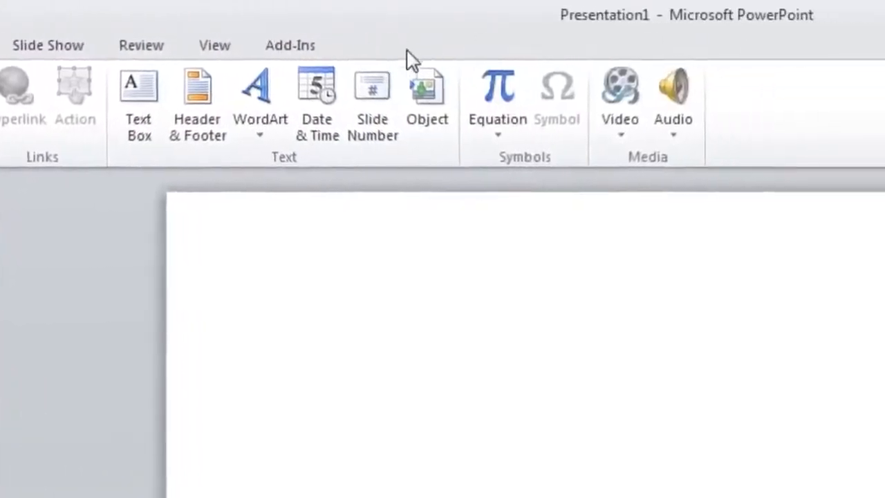
pyautogui.rightClick(803, 123)
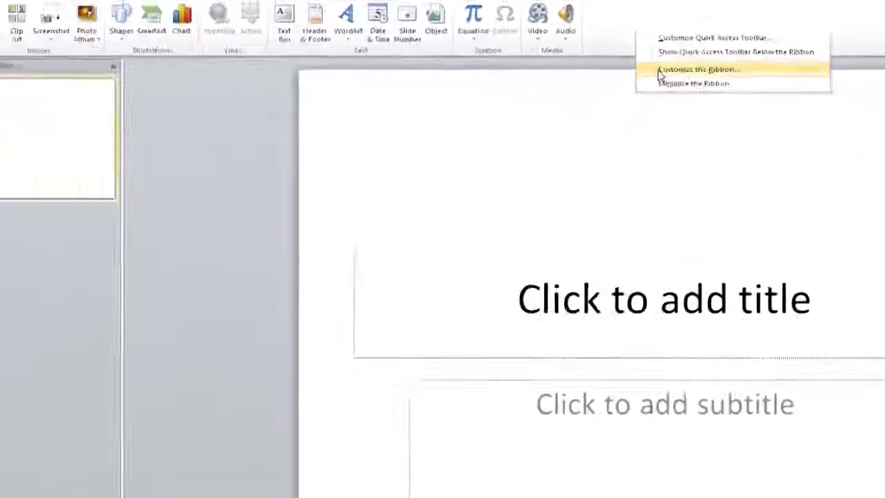
pyautogui.click(516, 201)
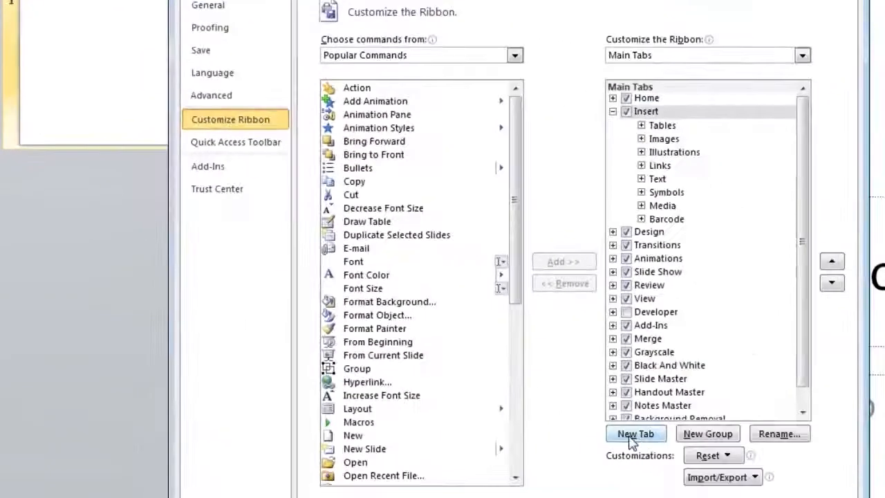
pyautogui.click(631, 436)
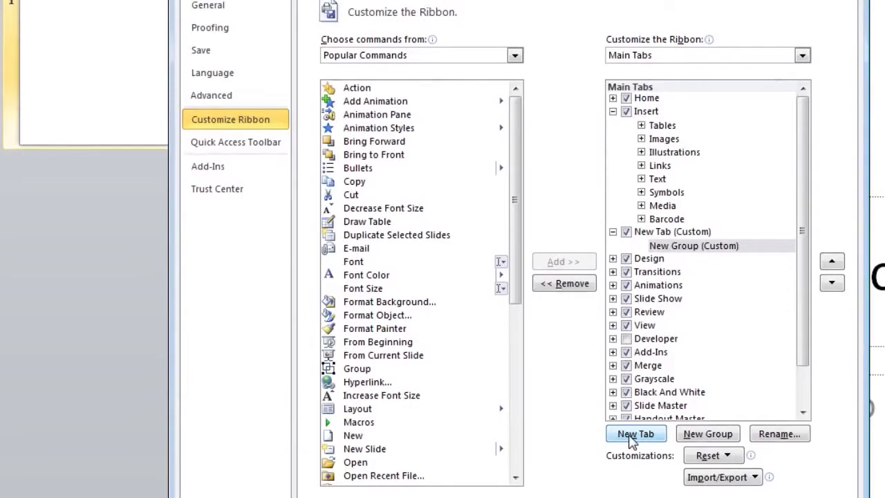
# - Add the Font, Font Size, Copy, Layout and New Slide commands to the new tab's custom group
pyautogui.click(705, 252)
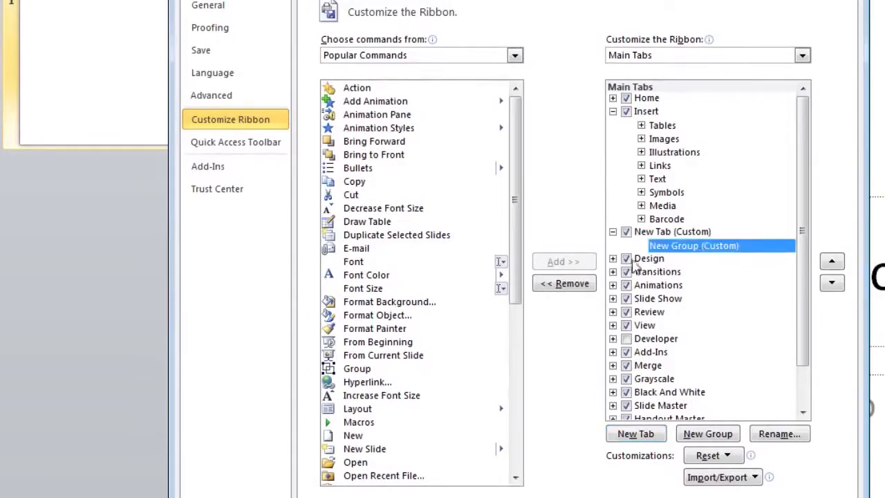
pyautogui.click(354, 264)
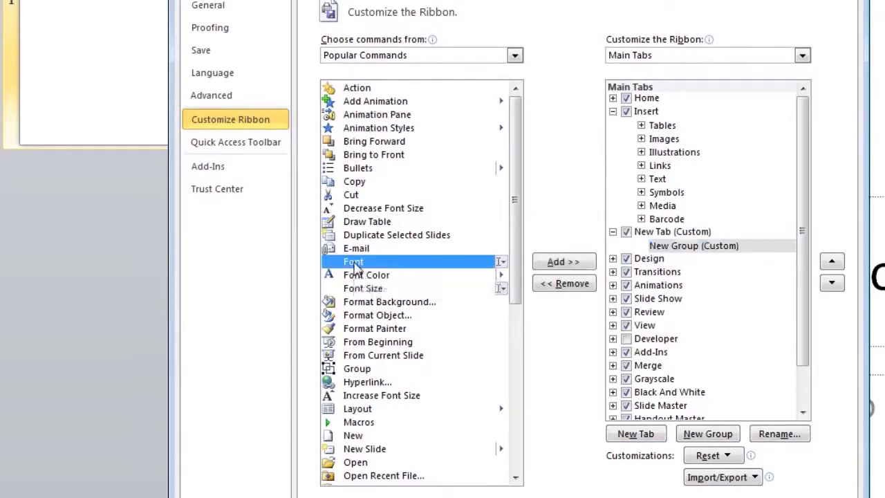
pyautogui.click(562, 267)
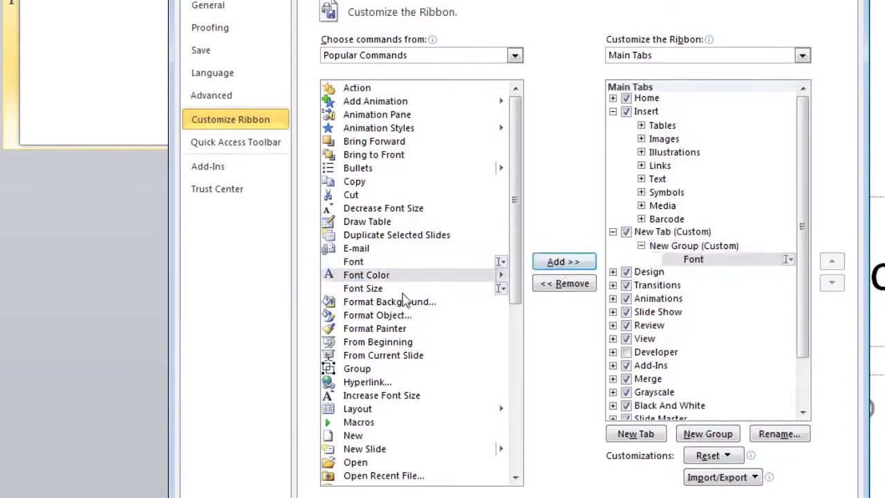
pyautogui.click(371, 289)
pyautogui.moveTo(360, 408); pyautogui.dragTo(668, 271)
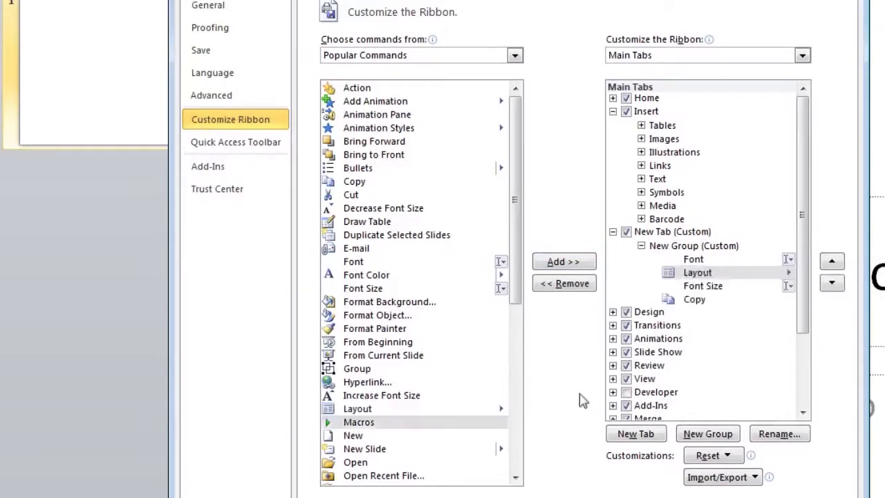
pyautogui.moveTo(356, 450); pyautogui.dragTo(702, 271)
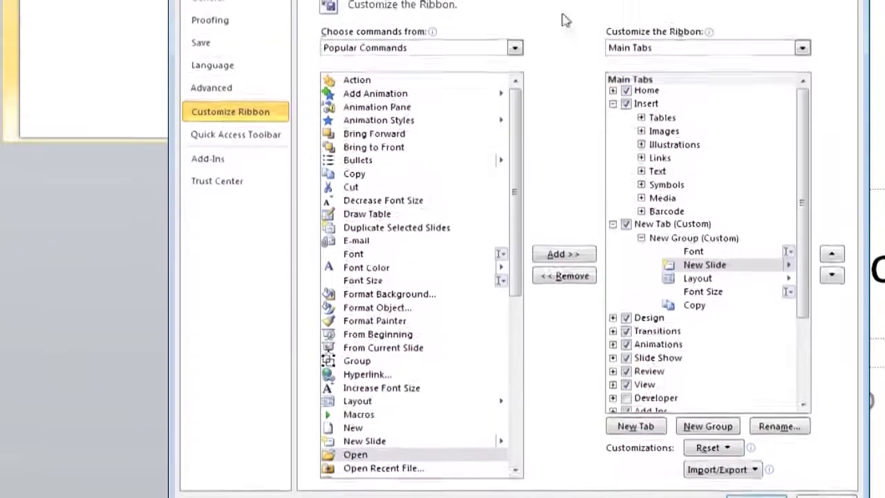
pyautogui.click(514, 57)
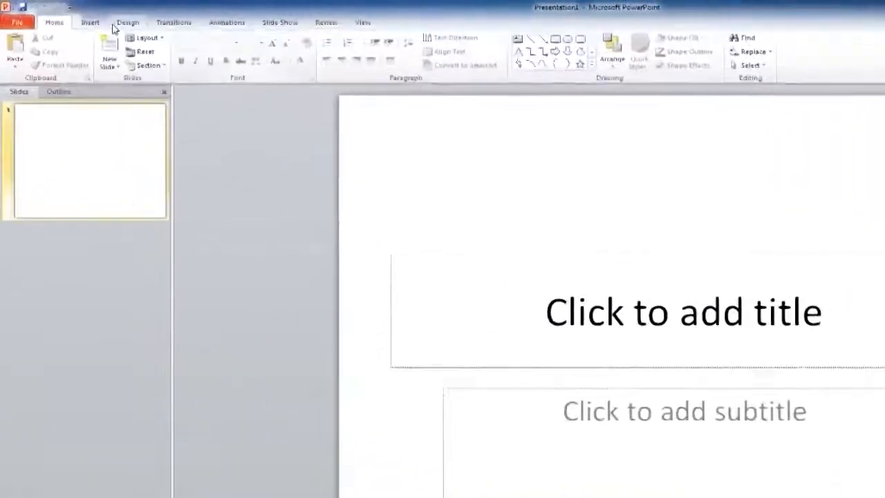
# - Examine the commands offered by each ribbon category from Insert through View, ending back at Home
pyautogui.click(97, 26)
pyautogui.click(143, 26)
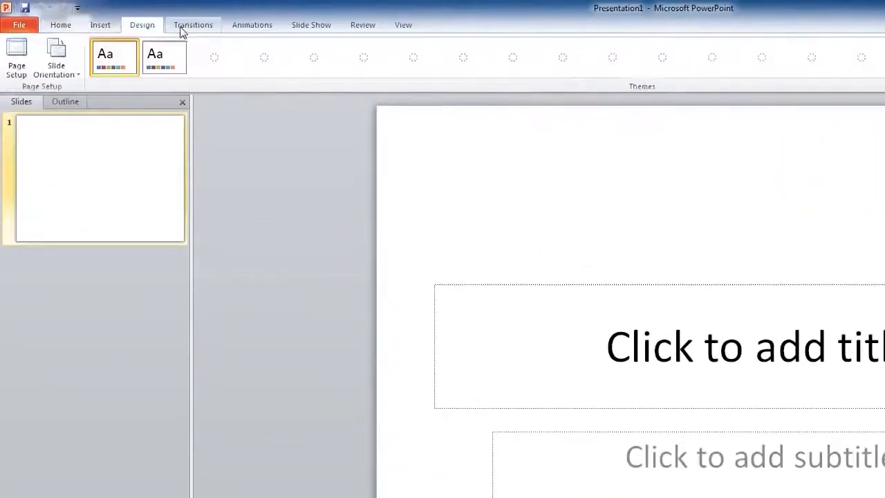
pyautogui.click(184, 29)
pyautogui.click(241, 28)
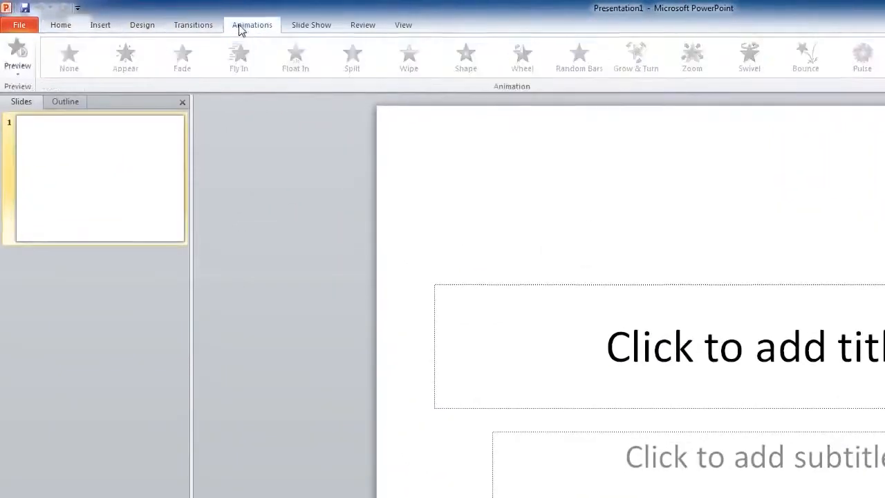
pyautogui.click(301, 29)
pyautogui.click(362, 25)
pyautogui.click(403, 25)
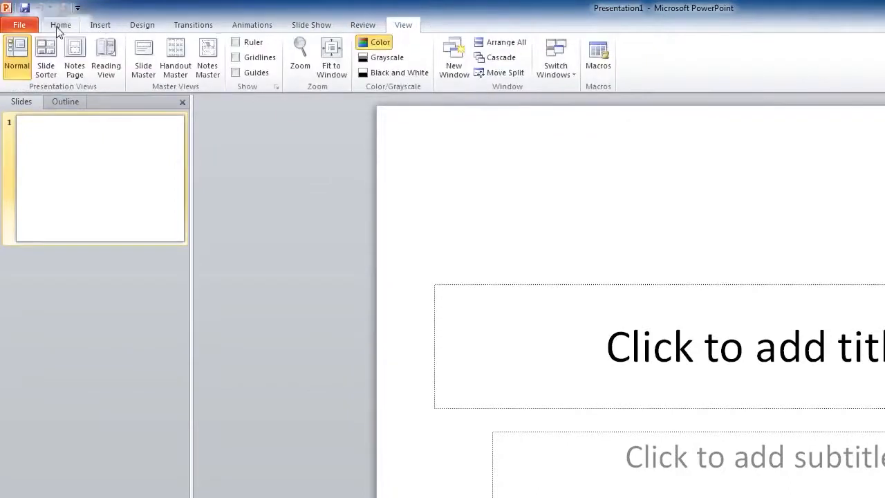
pyautogui.click(60, 25)
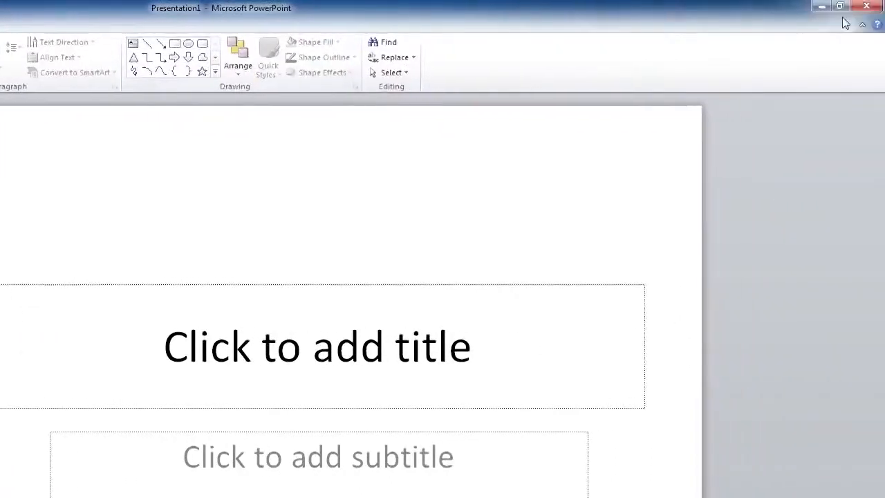
# - Restore the program window down from full screen and resize it on the desktop
pyautogui.click(841, 6)
pyautogui.moveTo(606, 91); pyautogui.dragTo(834, 12)
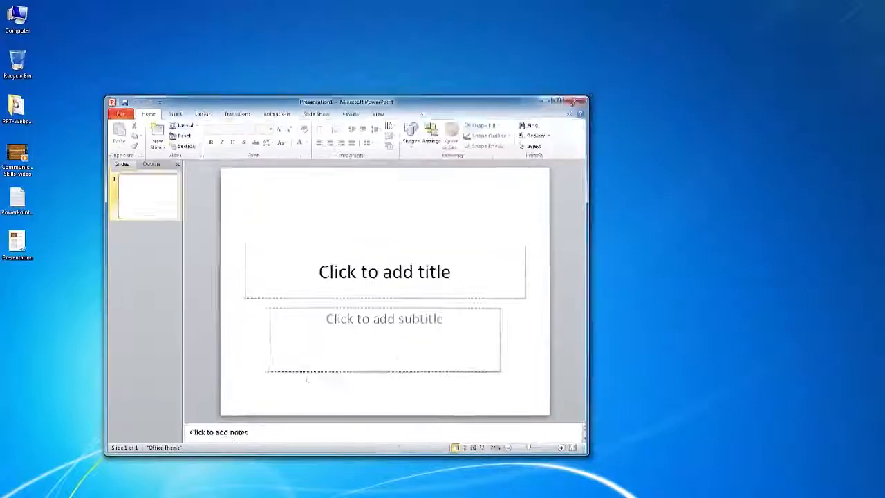
pyautogui.moveTo(816, 448); pyautogui.dragTo(407, 458)
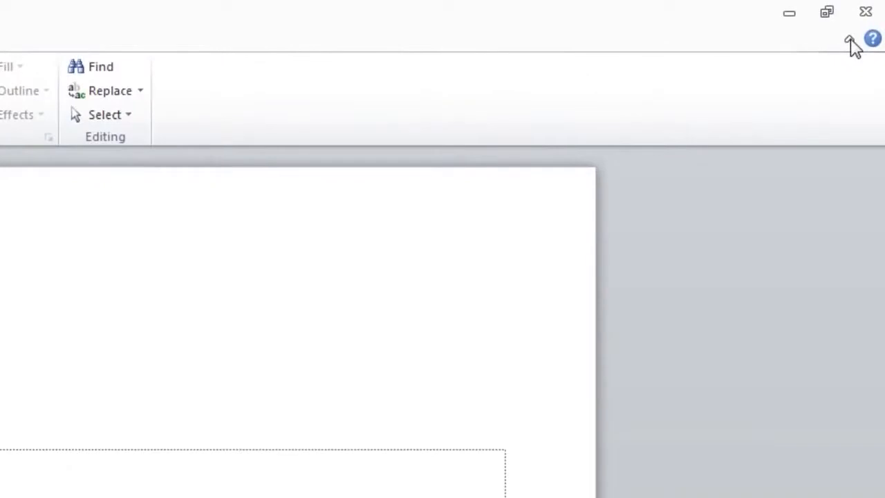
# - Minimize the ribbon, expand it again, and leave it minimized
pyautogui.click(850, 41)
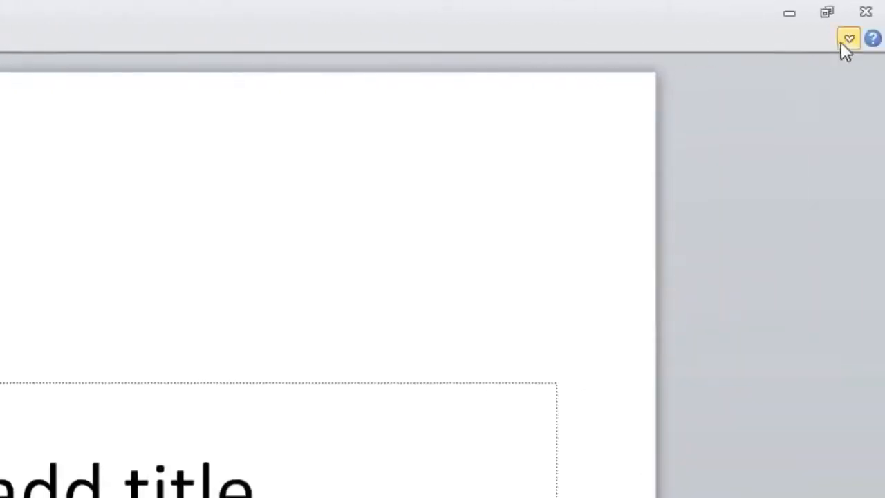
pyautogui.click(849, 40)
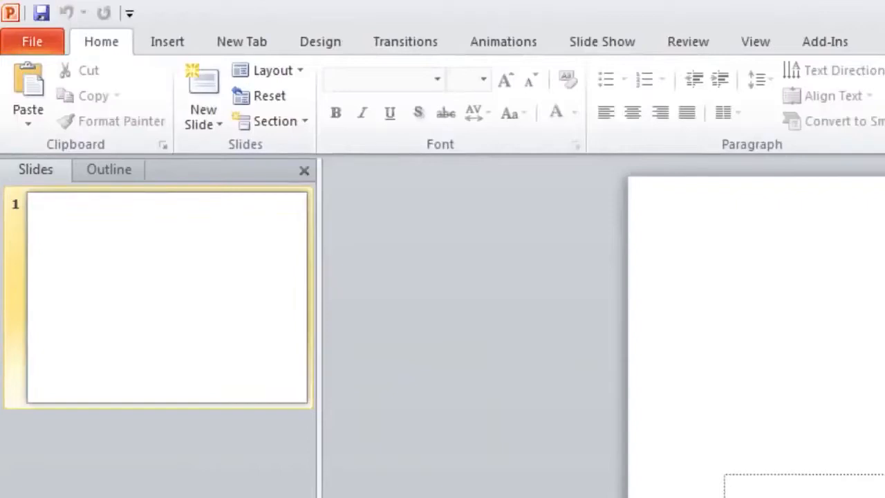
pyautogui.hotkey('ctrl', 'F1')
# - View the New Tab and Transitions commands temporarily while the ribbon is minimized, and hide them again
pyautogui.click(245, 38)
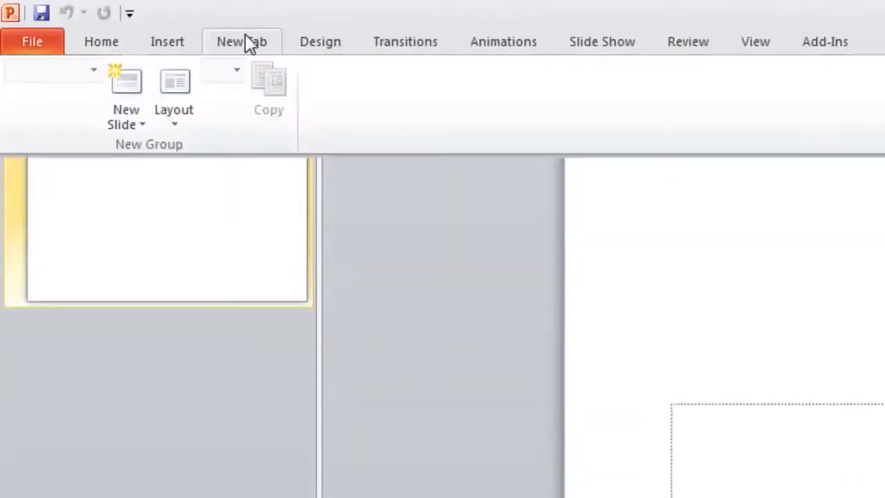
pyautogui.click(430, 40)
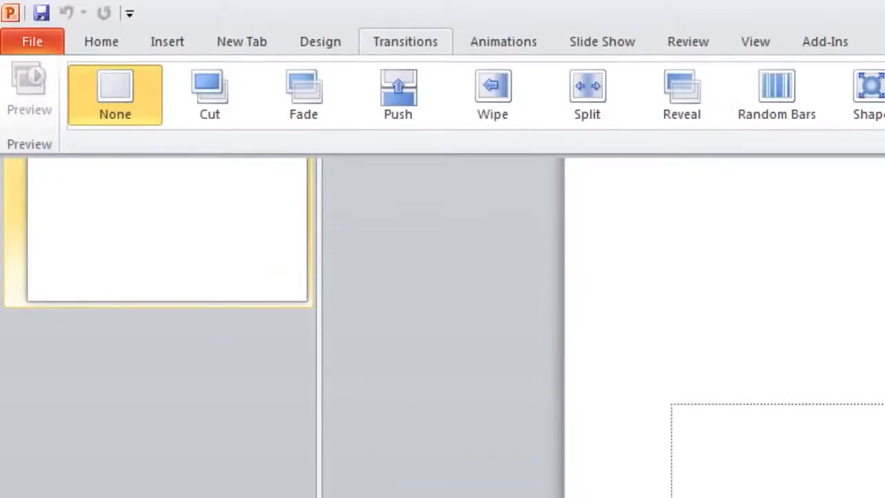
pyautogui.press('Escape')
# - Add Quick Print and E-mail to the Quick Access Toolbar and open its full list of further commands
pyautogui.click(129, 13)
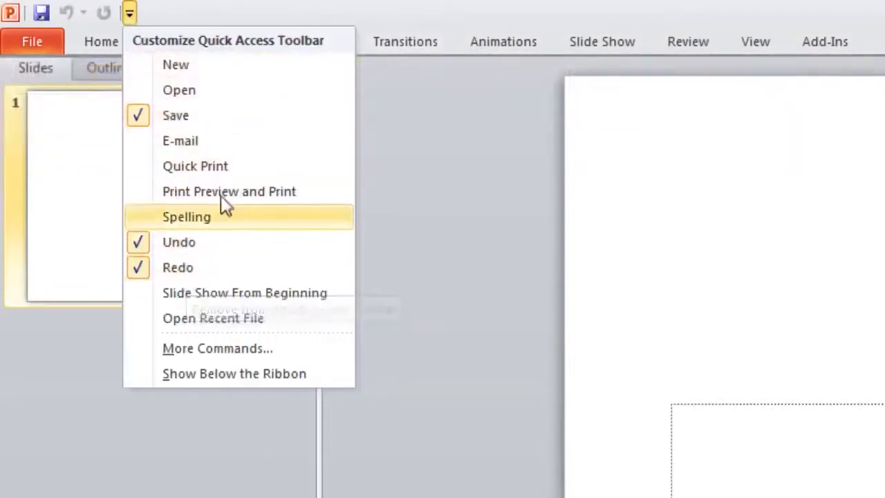
pyautogui.click(182, 166)
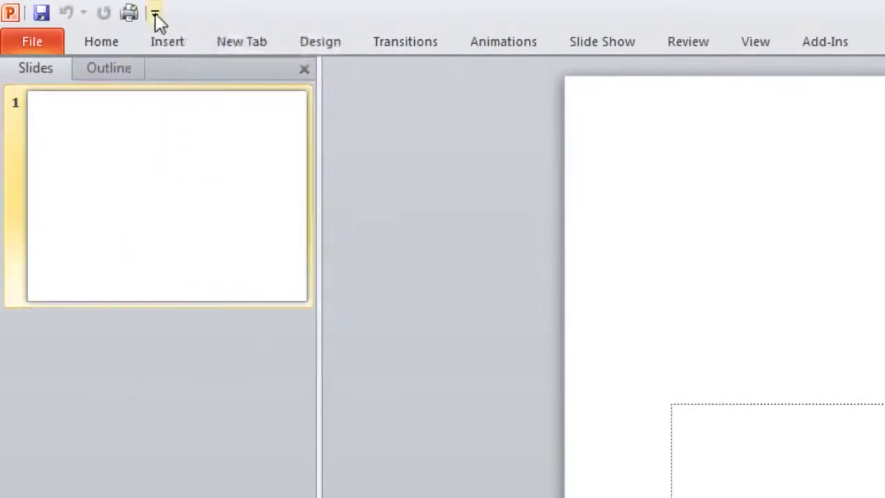
pyautogui.click(155, 15)
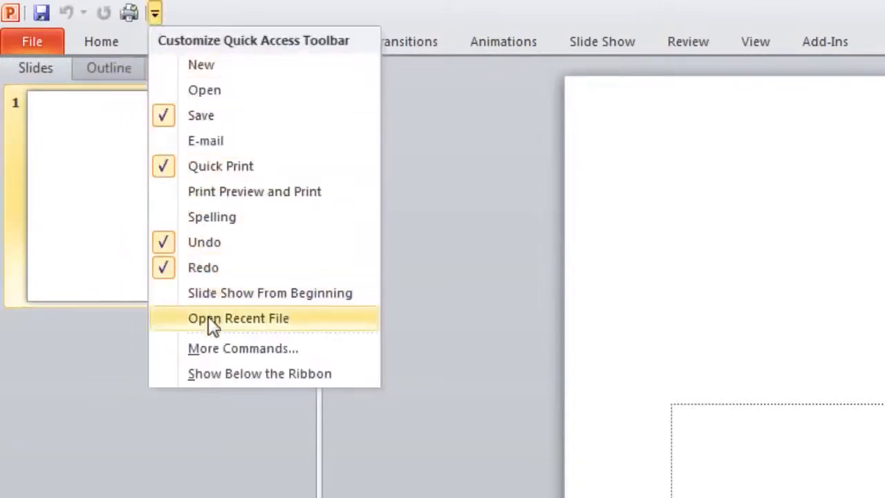
pyautogui.click(213, 139)
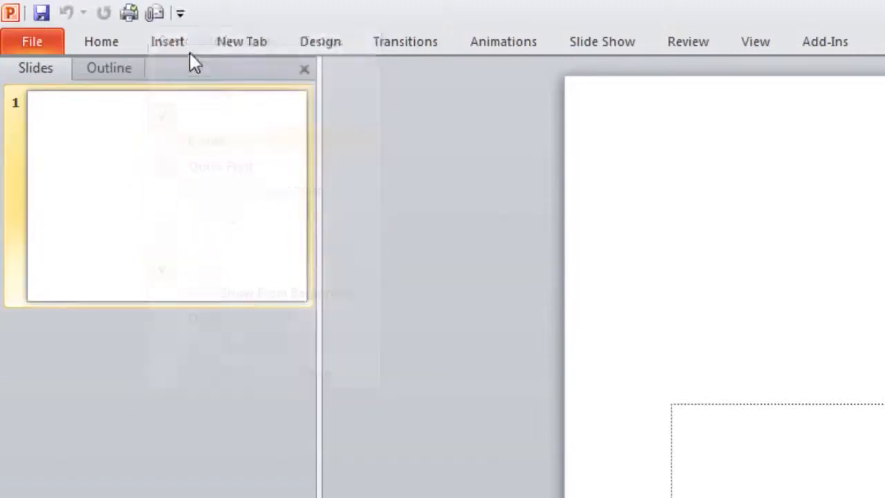
pyautogui.click(180, 13)
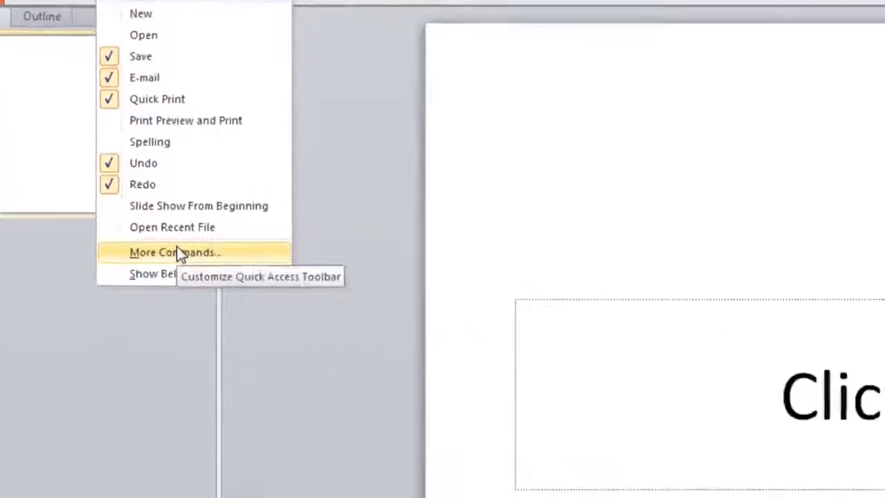
pyautogui.click(270, 342)
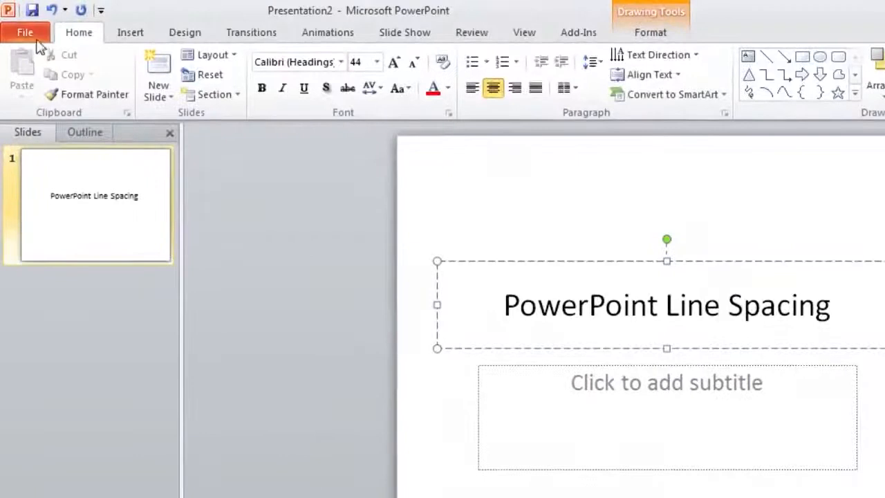
# - Look over the Backstage view's file commands and recent presentations, and return to the slide
pyautogui.click(35, 36)
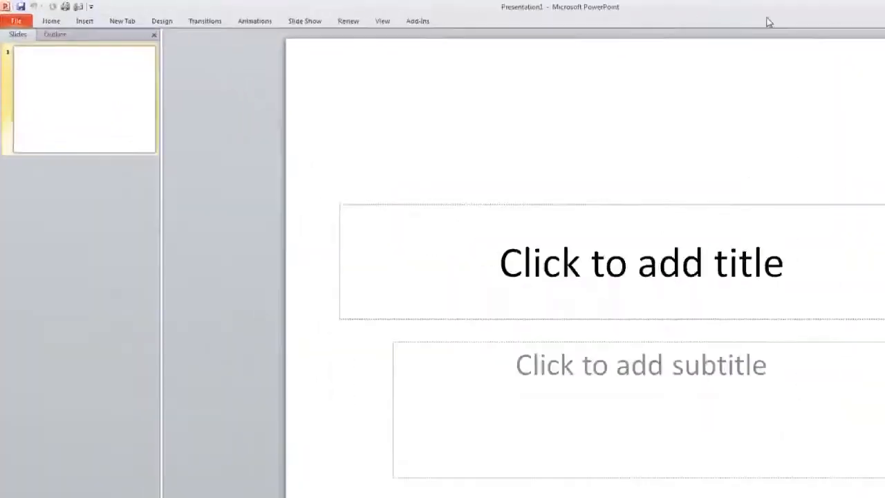
pyautogui.click(55, 48)
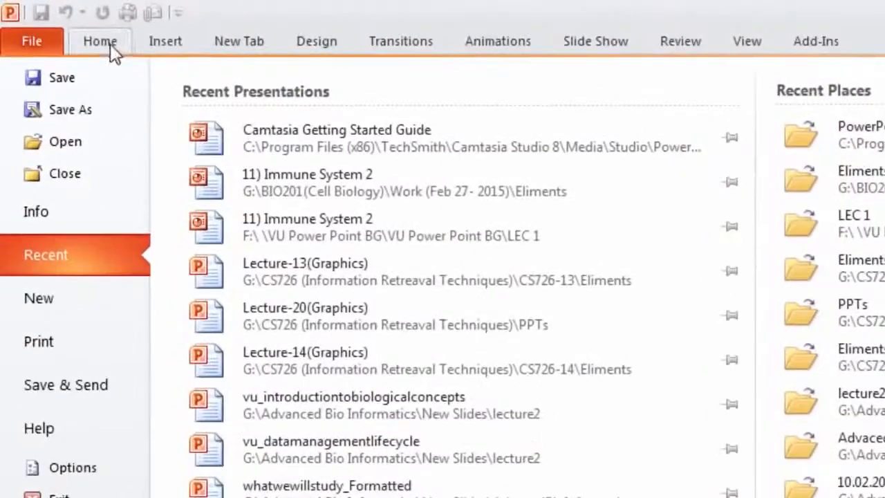
pyautogui.click(228, 43)
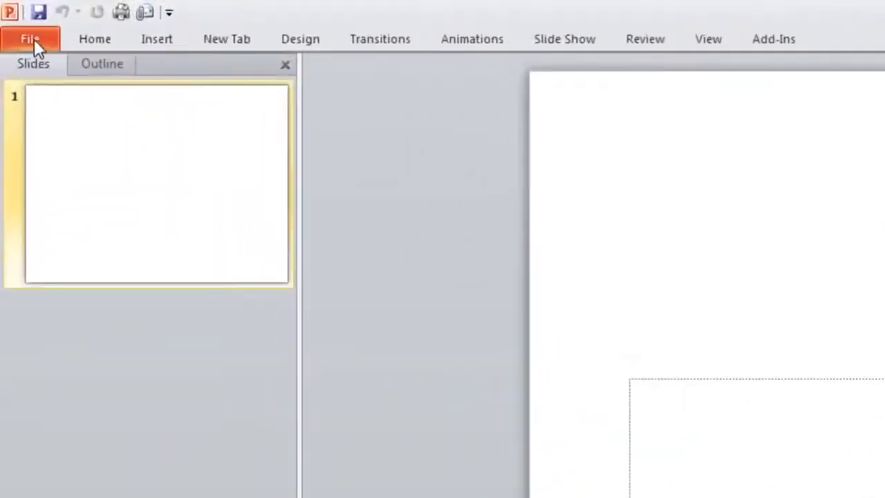
# - Create a new blank presentation and open its Backstage information page
pyautogui.click(34, 39)
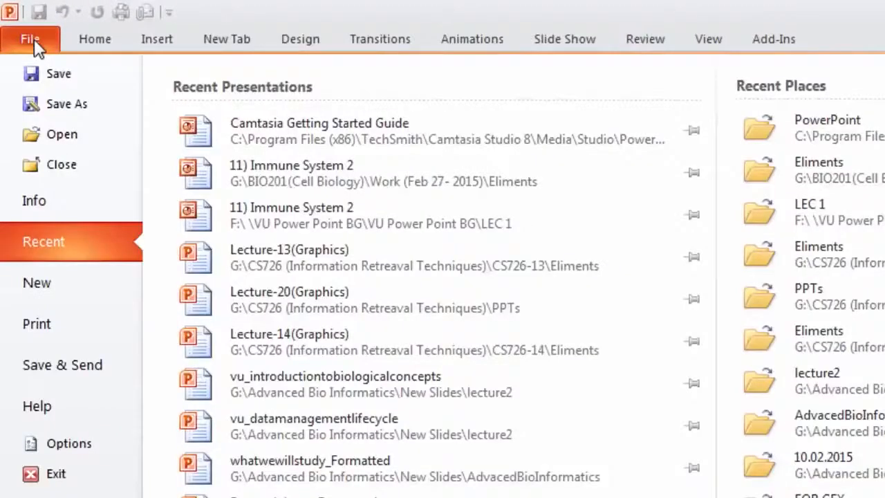
pyautogui.click(49, 285)
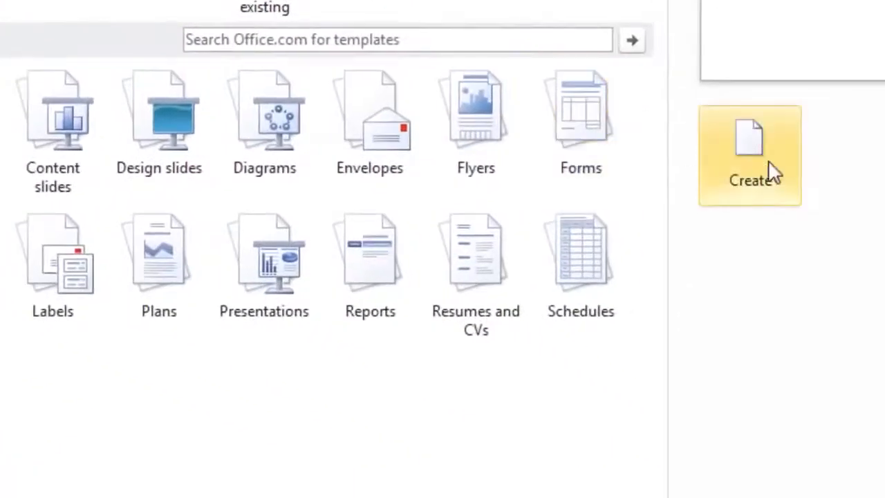
pyautogui.click(773, 174)
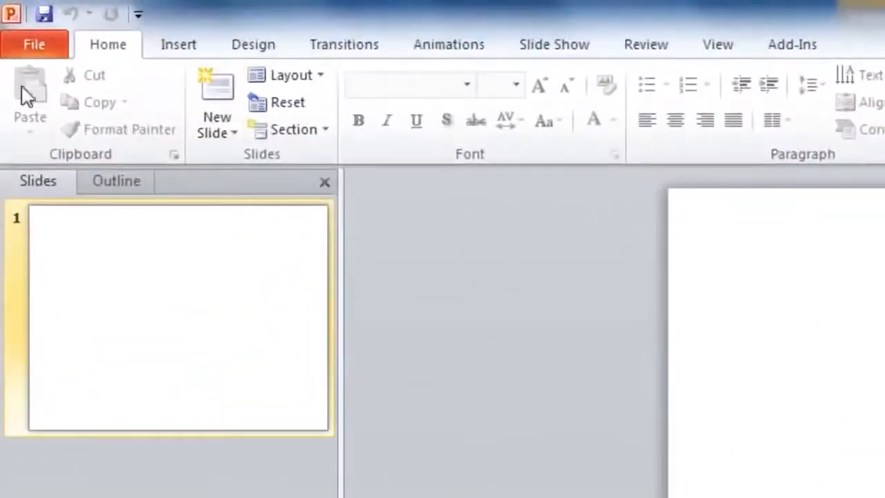
pyautogui.click(27, 49)
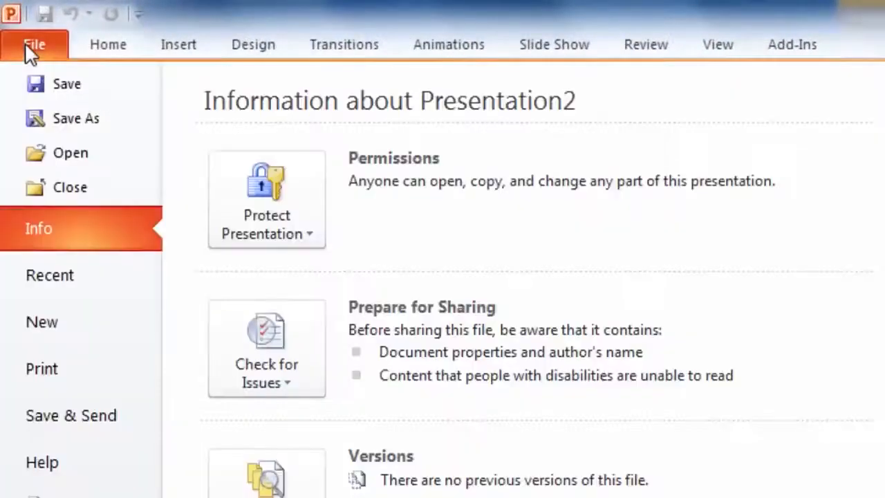
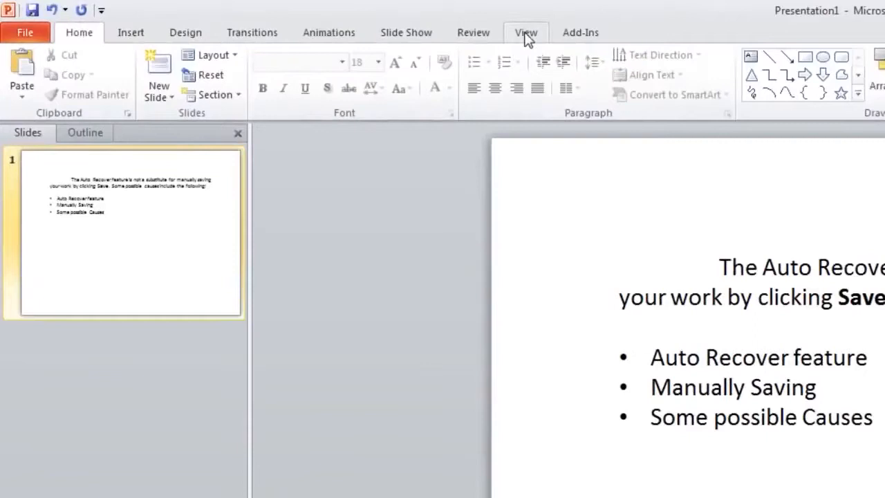
# - Show the ruler and increase the hanging indent of the three bulleted lines with the ruler's indent marker
pyautogui.click(525, 33)
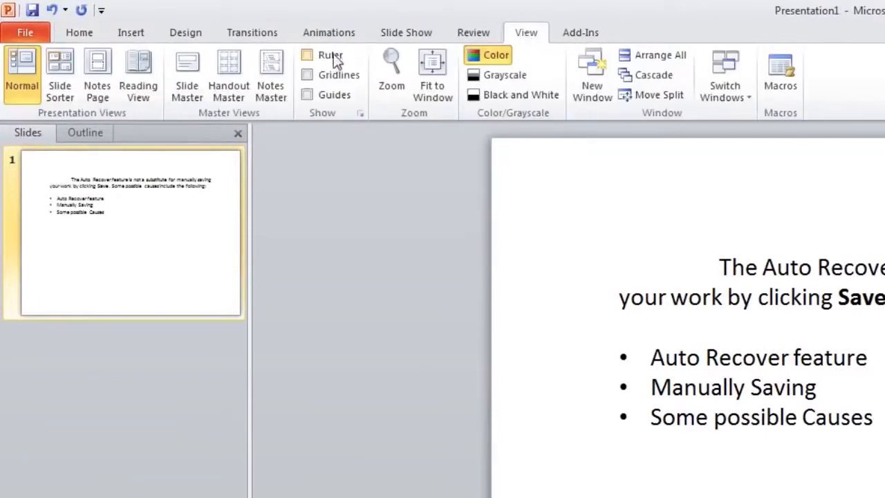
pyautogui.click(307, 56)
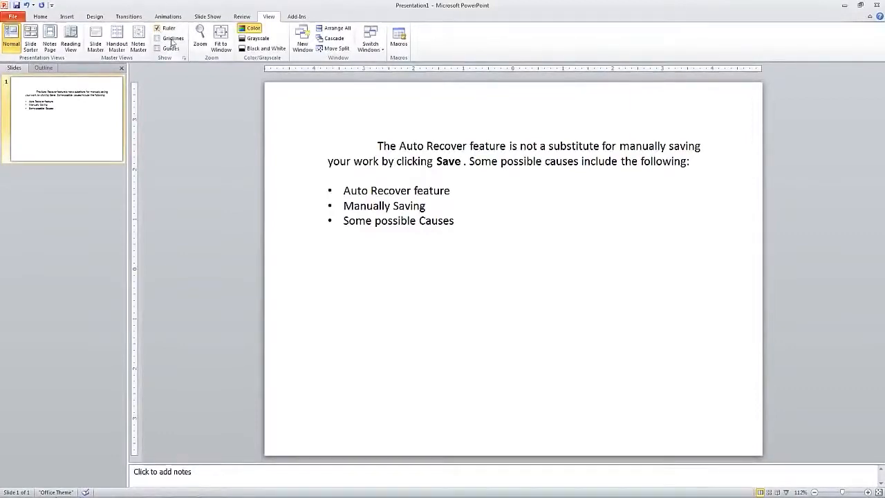
pyautogui.click(345, 161)
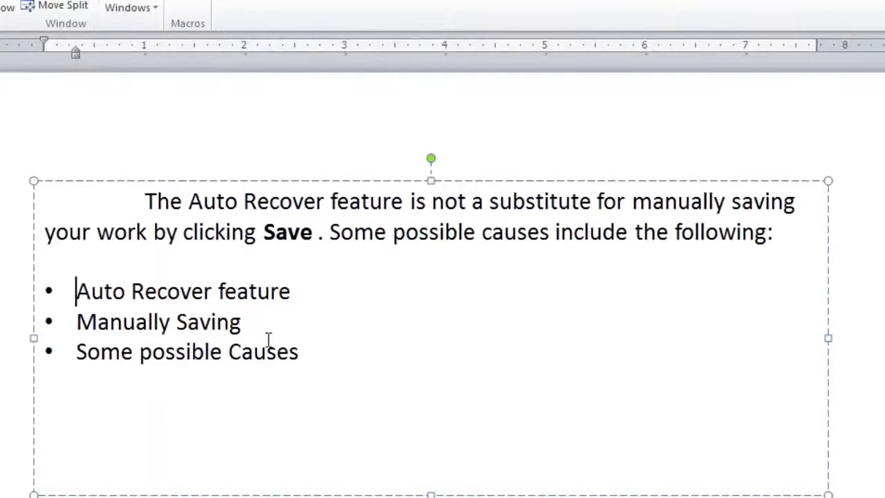
pyautogui.moveTo(304, 354); pyautogui.dragTo(103, 294)
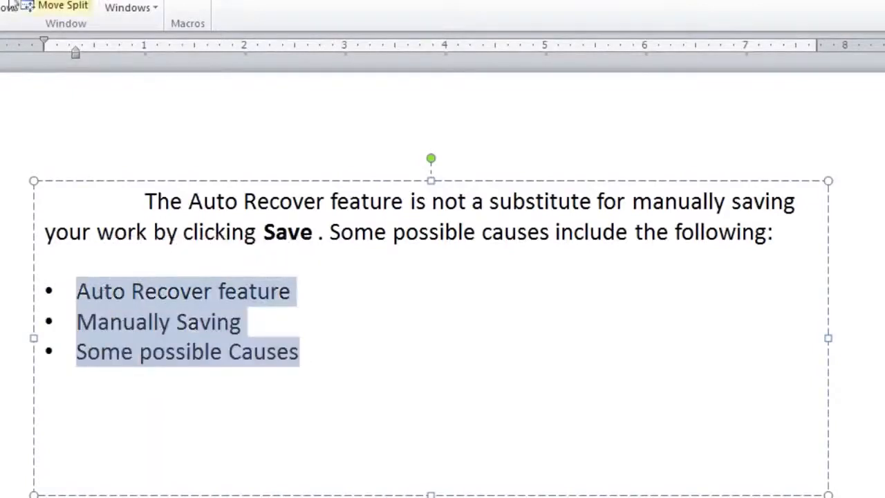
pyautogui.moveTo(45, 40)
pyautogui.mouseDown()
pyautogui.moveTo(213, 56)
pyautogui.moveTo(185, 42)
pyautogui.moveTo(45, 41)
pyautogui.mouseUp()
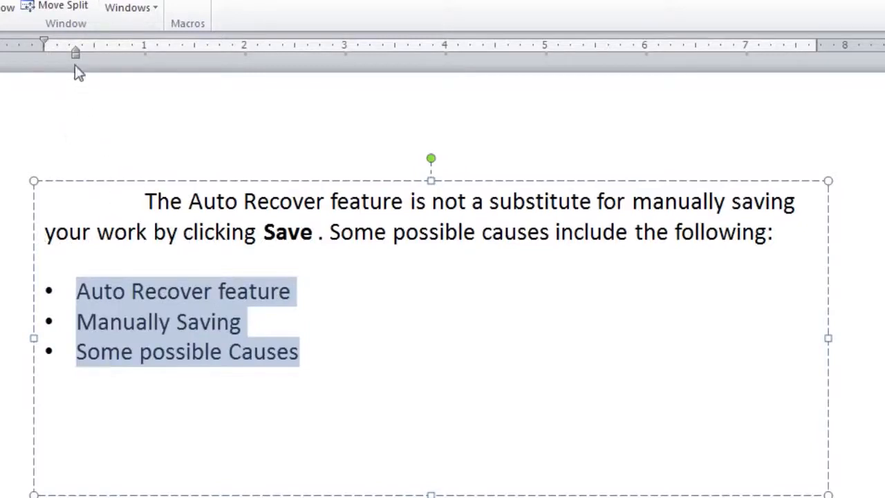
pyautogui.moveTo(76, 52)
pyautogui.mouseDown()
pyautogui.moveTo(368, 65)
pyautogui.moveTo(441, 54)
pyautogui.moveTo(93, 59)
pyautogui.mouseUp()
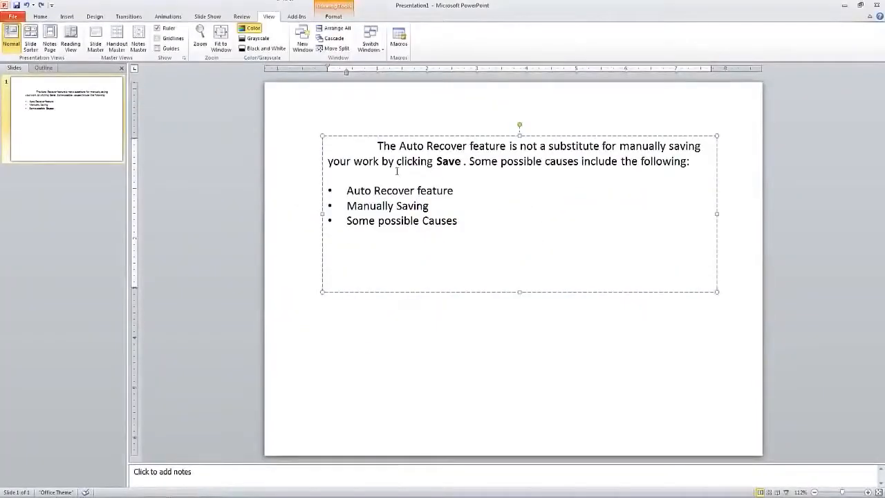
# - Set the spacing before the opening Auto Recover paragraph to 1 pt through the line spacing options
pyautogui.moveTo(377, 146); pyautogui.dragTo(662, 161)
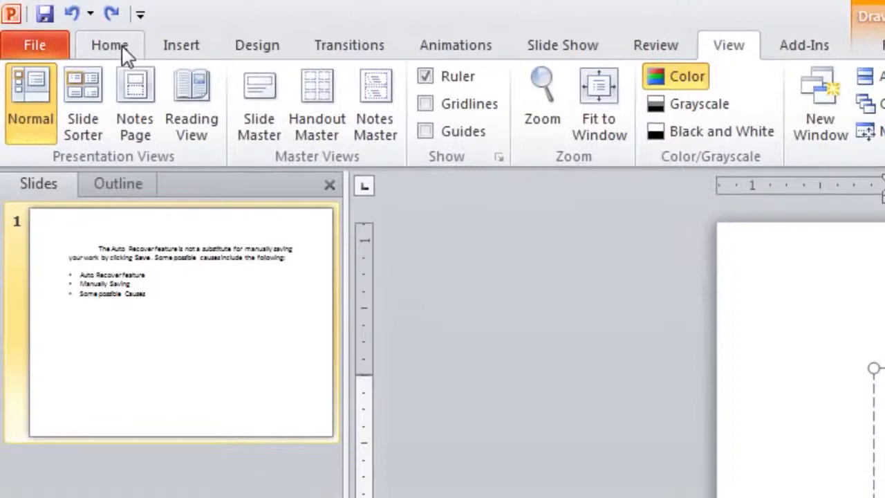
pyautogui.click(43, 17)
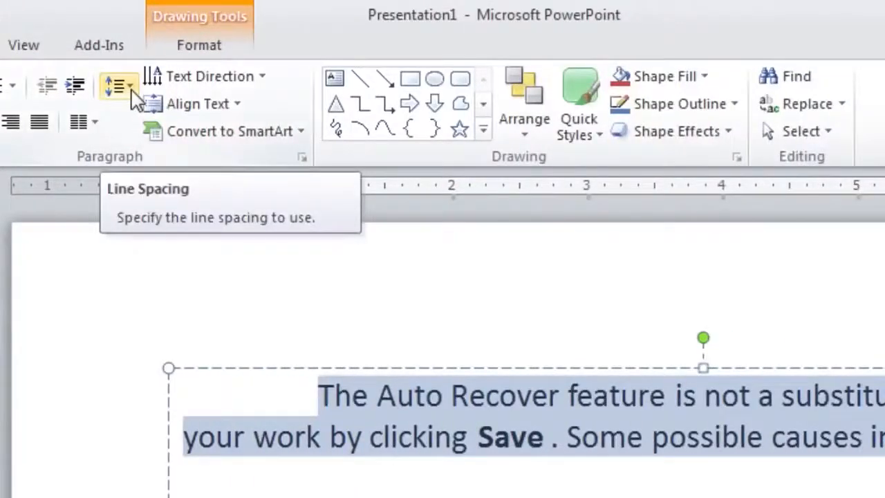
pyautogui.click(130, 86)
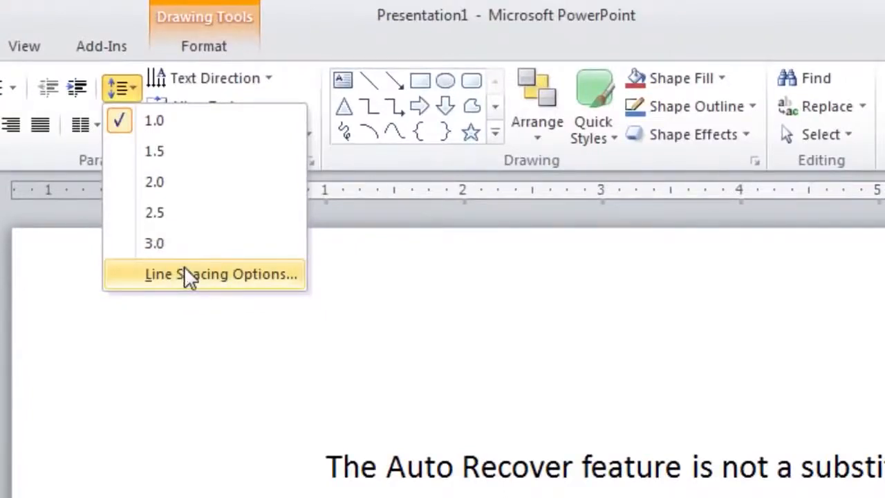
pyautogui.click(184, 270)
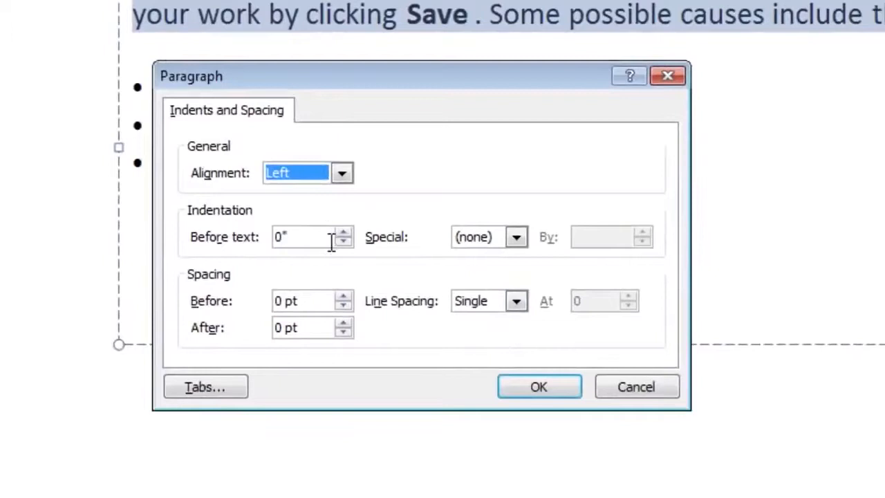
pyautogui.doubleClick(279, 299)
pyautogui.write('1')
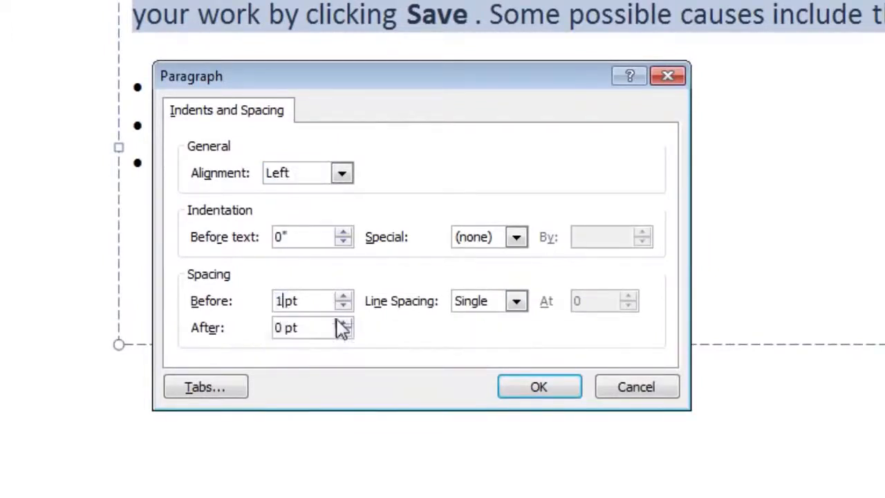
pyautogui.click(503, 385)
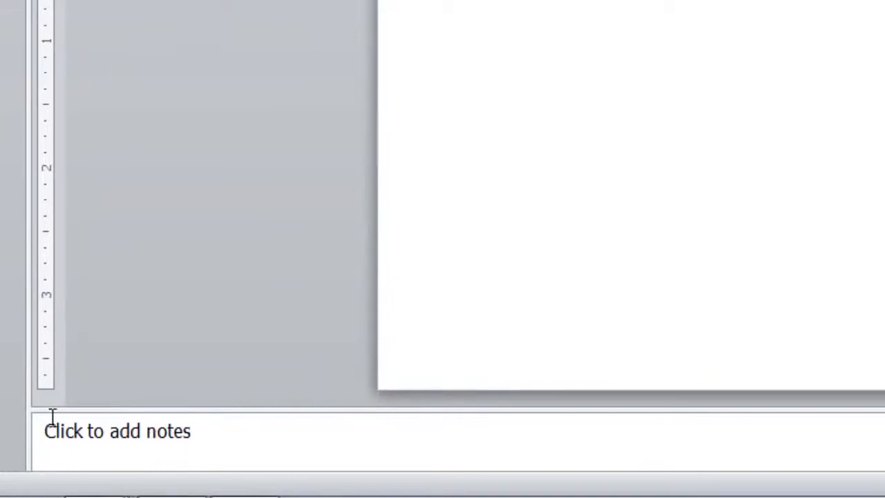
pyautogui.click(204, 432)
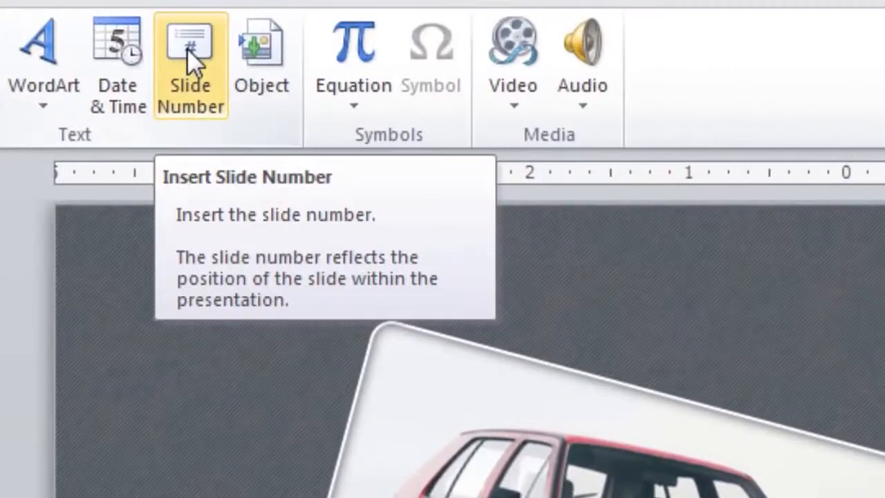
# - Check the header and footer options for notes and handouts, and add the slide number to the current slide only
pyautogui.click(192, 63)
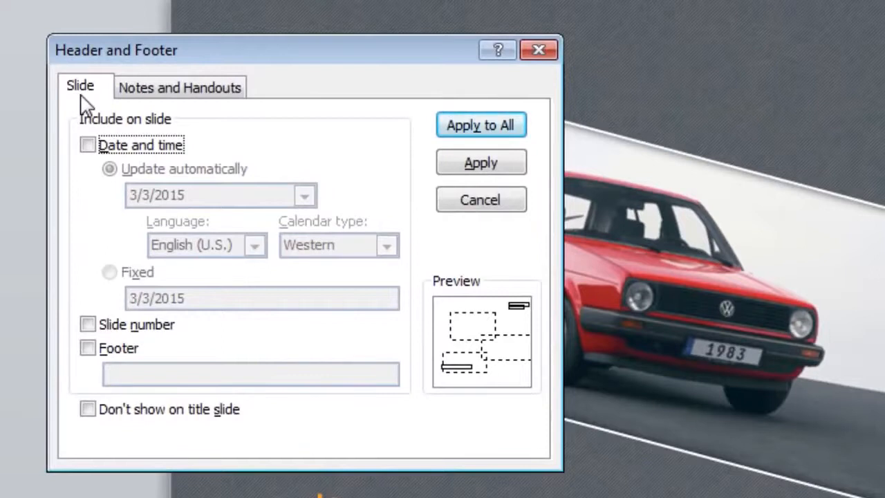
pyautogui.click(162, 98)
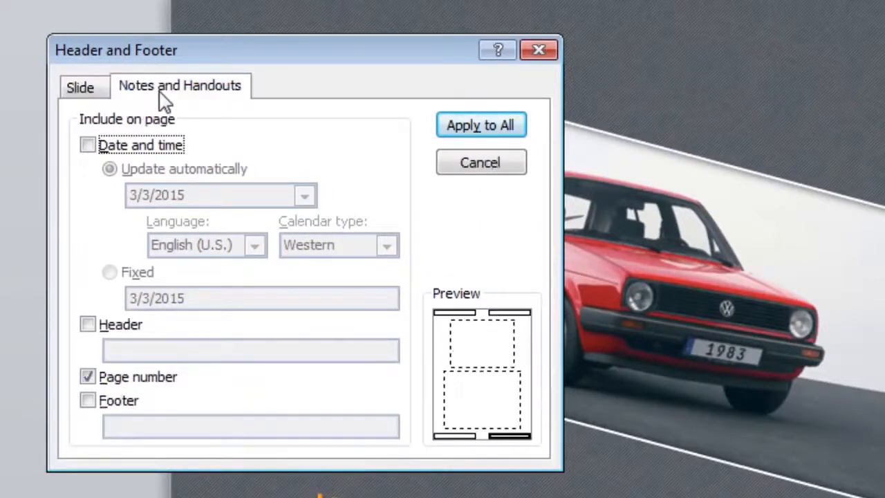
pyautogui.click(88, 94)
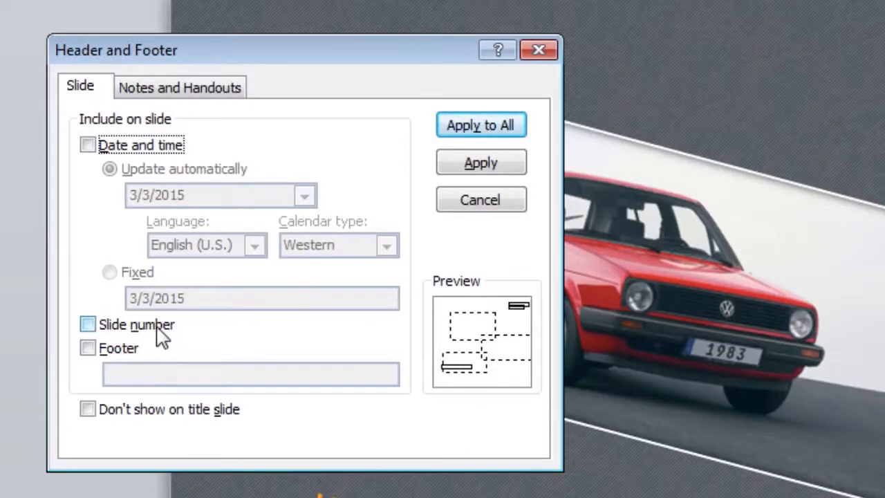
pyautogui.click(89, 325)
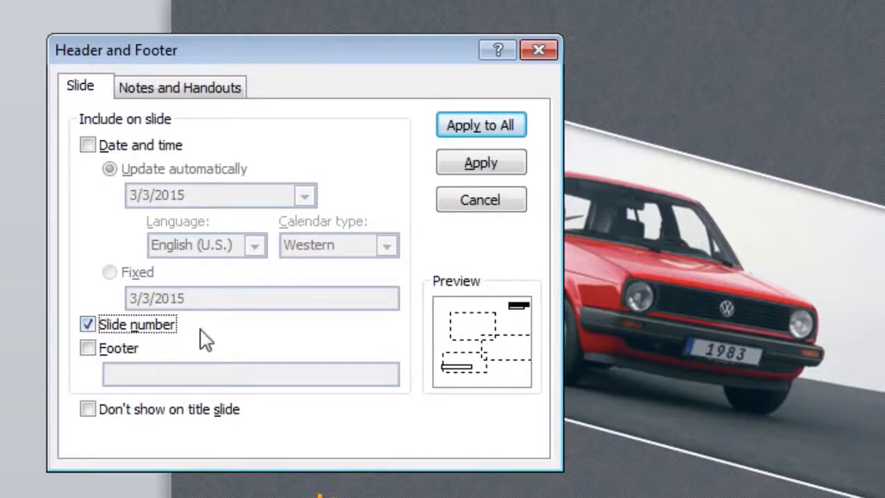
pyautogui.click(477, 168)
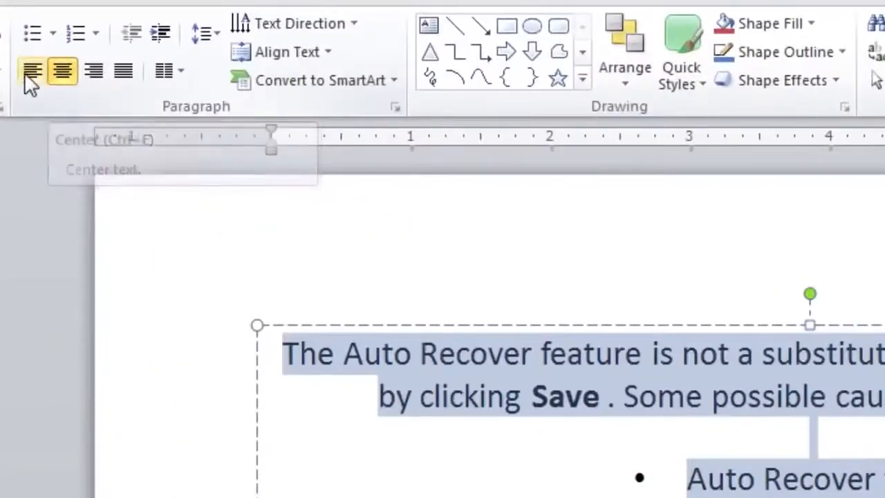
# - Try left and right alignment on the selected text, justify it, and view the available column options
pyautogui.click(26, 74)
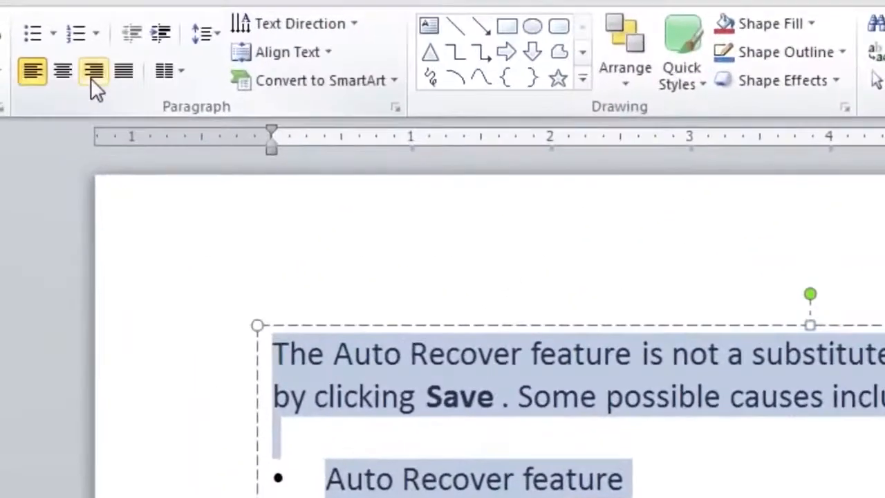
pyautogui.click(92, 75)
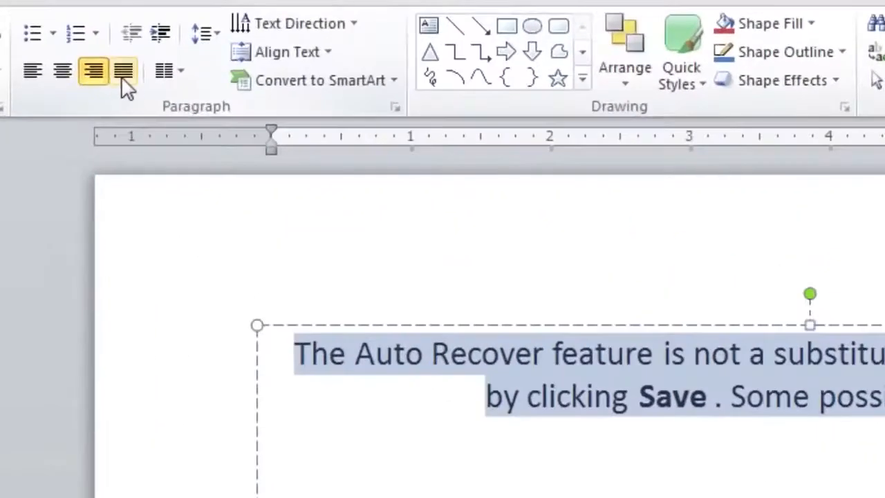
pyautogui.click(122, 74)
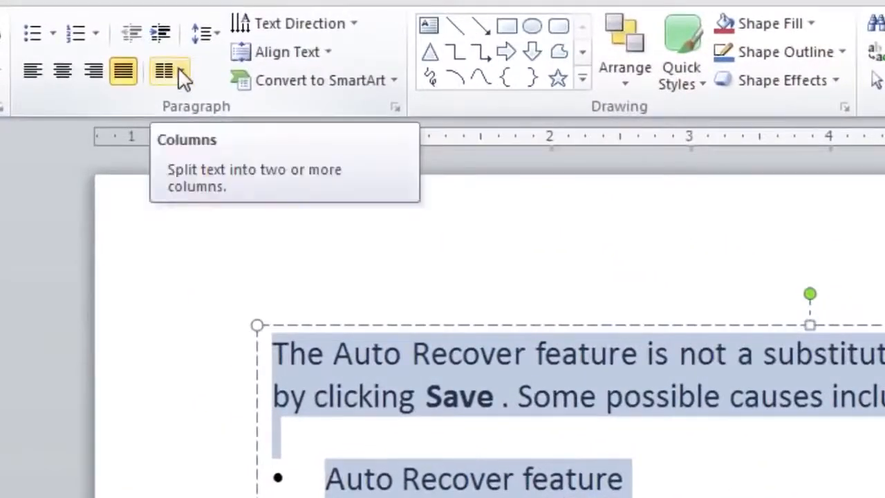
pyautogui.click(178, 67)
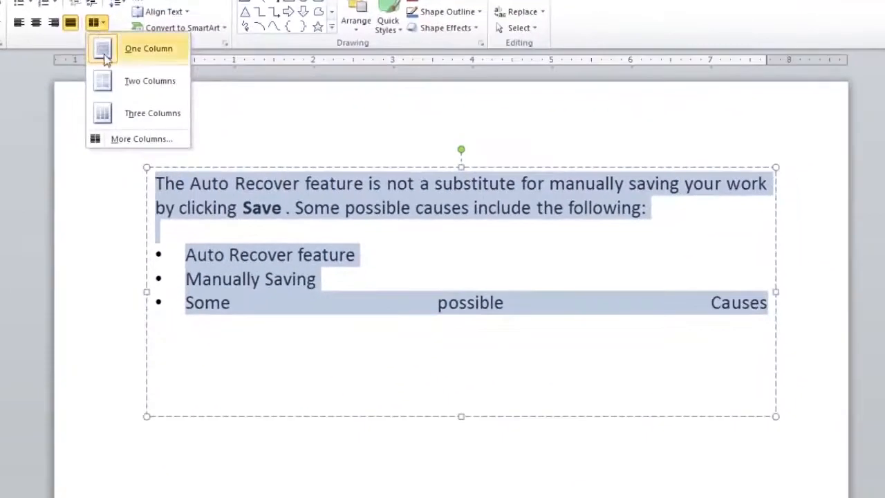
pyautogui.click(95, 22)
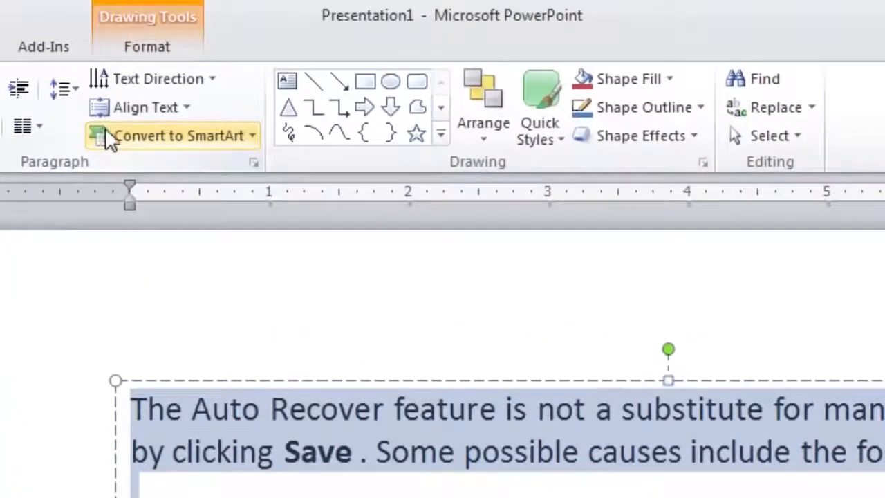
# - Convert the selected text to a Vertical Block List SmartArt graphic and apply a different SmartArt layout to it
pyautogui.click(109, 130)
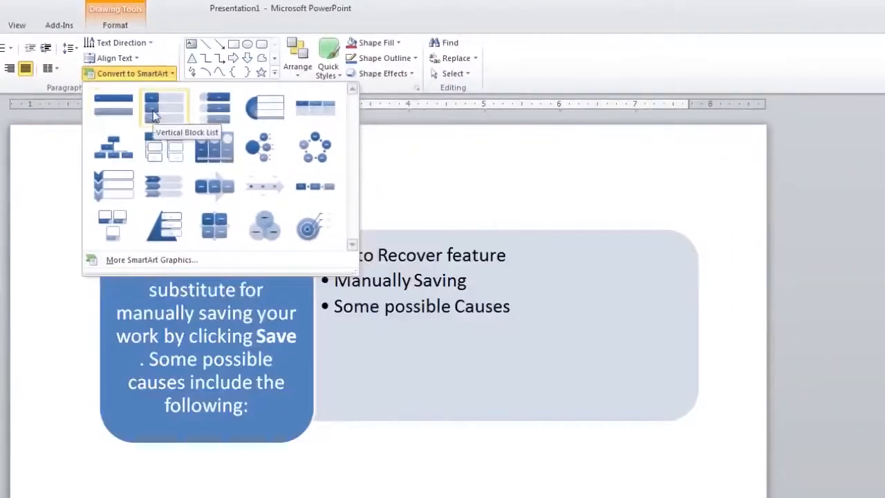
pyautogui.click(153, 112)
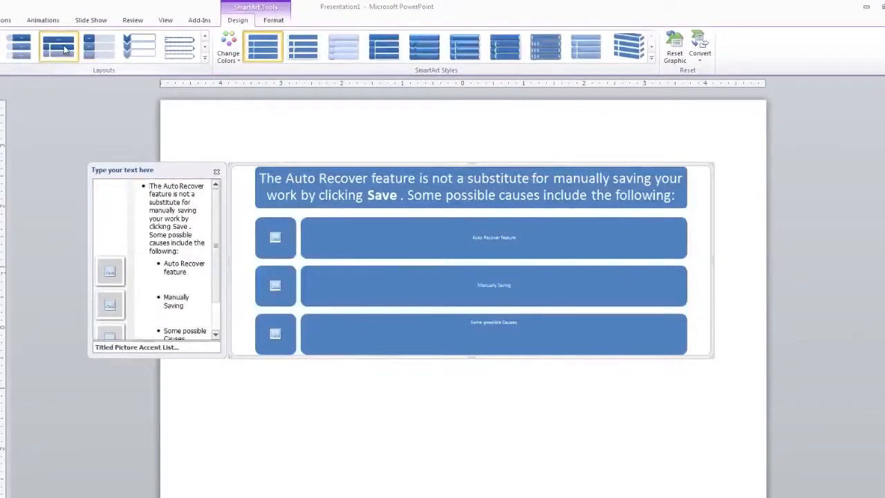
pyautogui.click(26, 54)
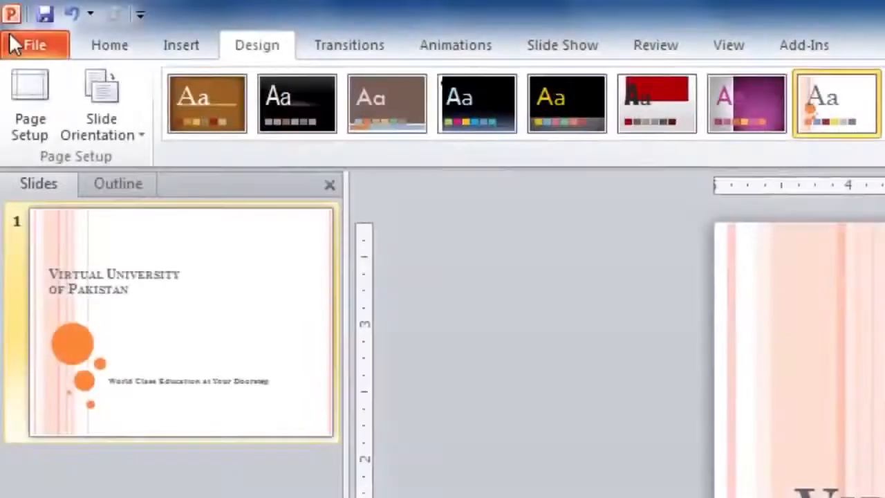
# - Create a new blank presentation from the Backstage view
pyautogui.click(16, 41)
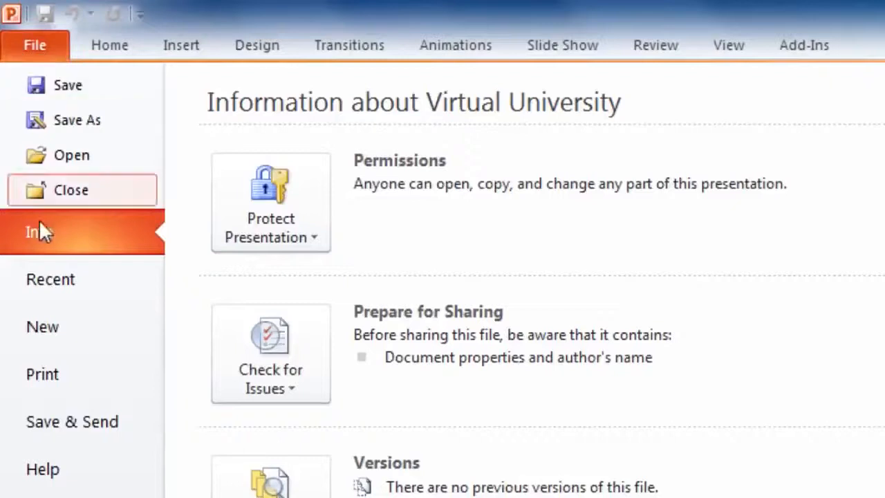
pyautogui.click(75, 322)
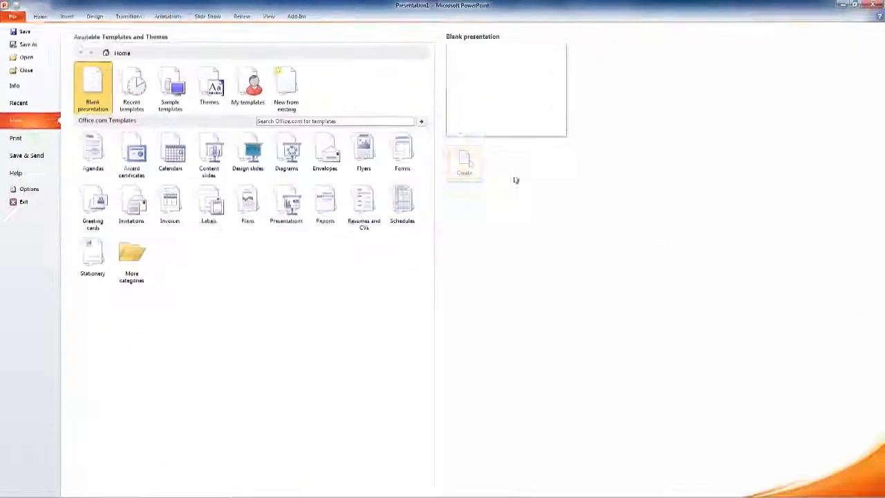
pyautogui.click(463, 163)
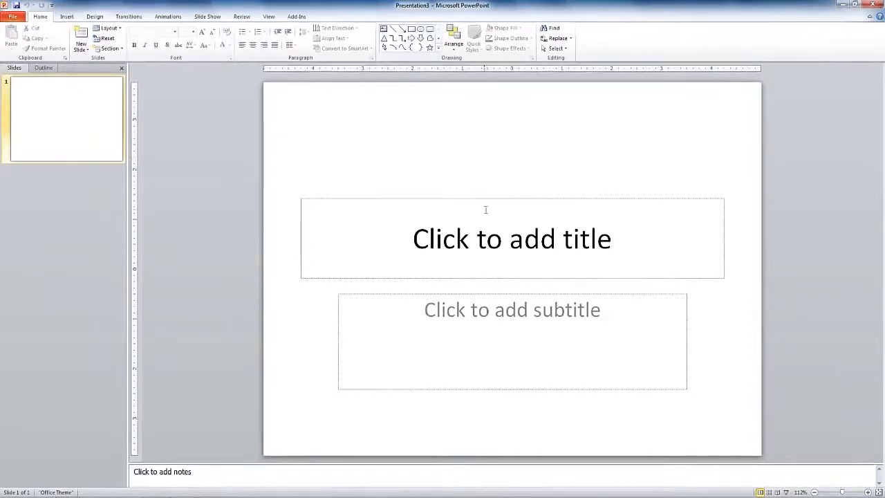
# - Enter "Virtual University" as the title of the first slide and select the title text
pyautogui.click(488, 232)
pyautogui.write('V')
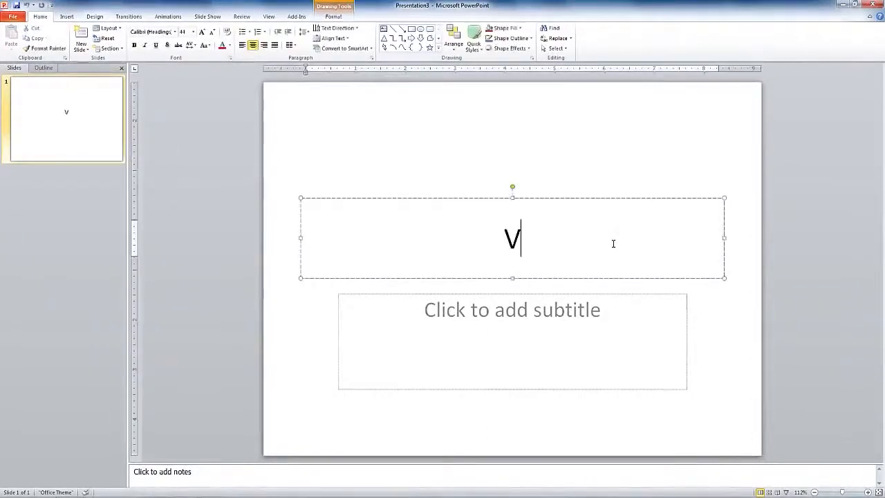
pyautogui.write('irtual U')
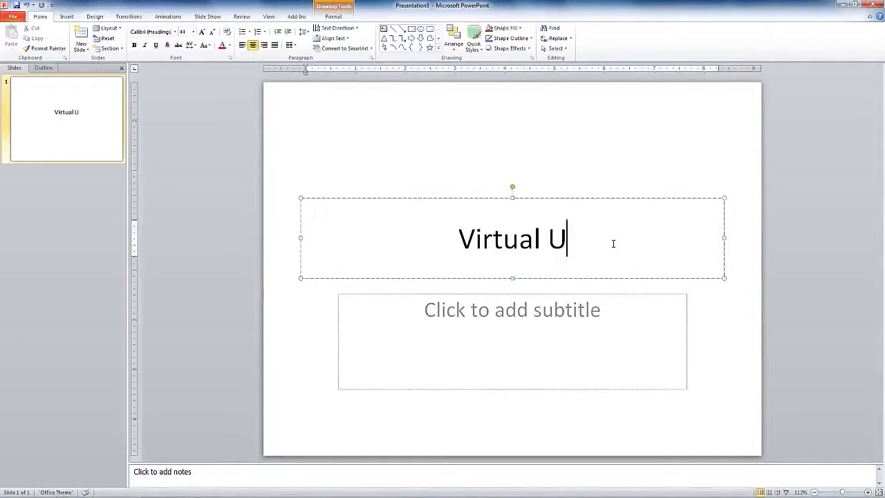
pyautogui.write('niversity')
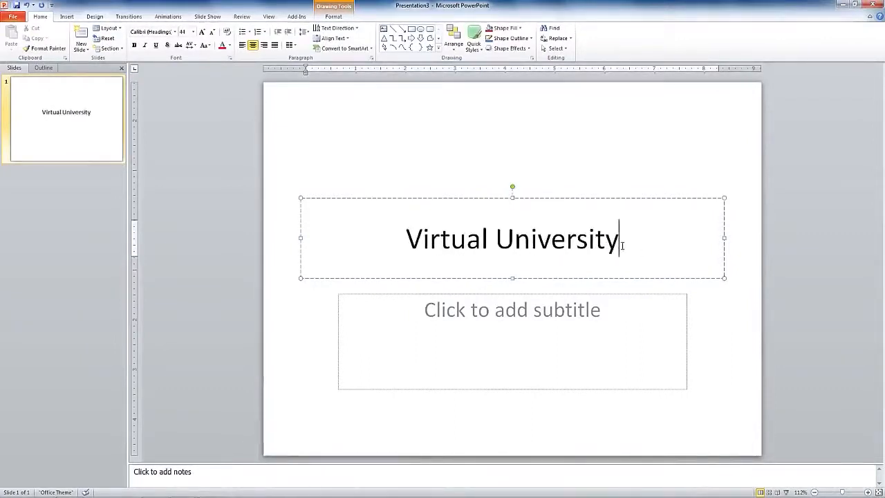
pyautogui.moveTo(623, 246); pyautogui.dragTo(446, 244)
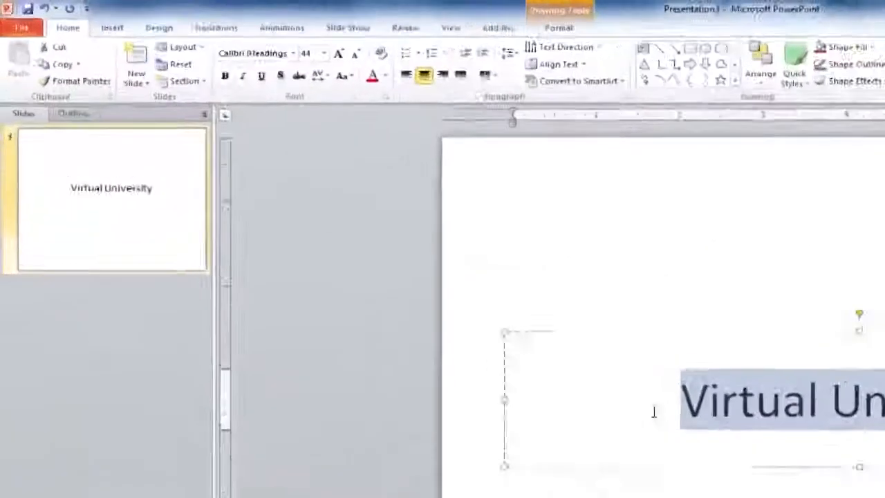